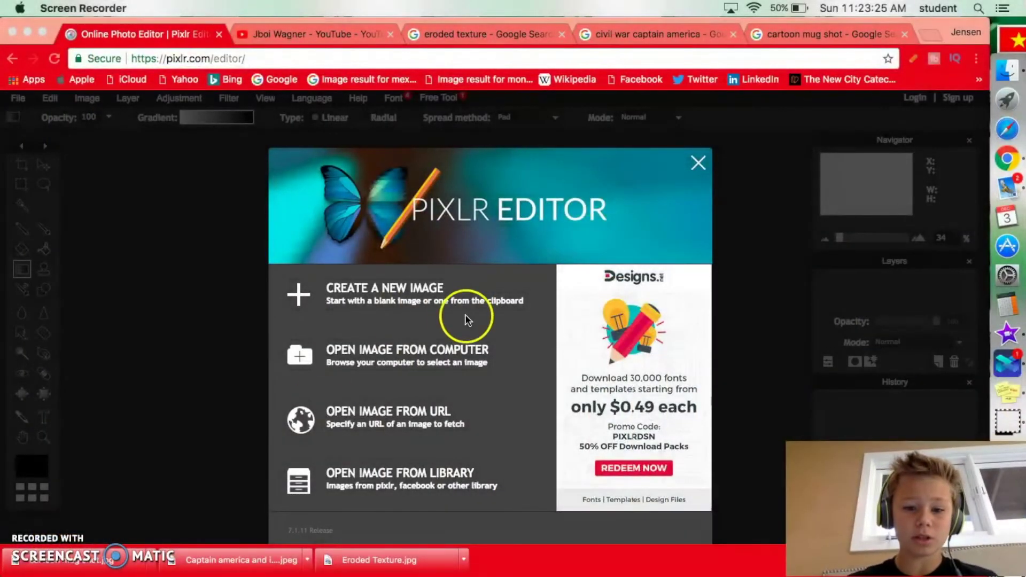
Open the 2560×1440 youtube-banner-template image from the computer.
{"action": "left_click", "coordinate": [341, 360]}
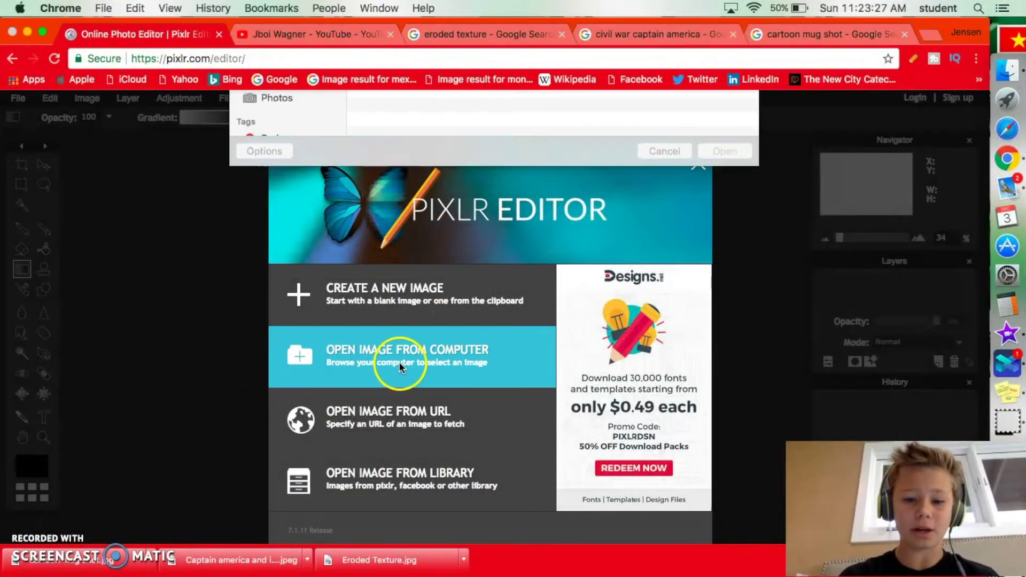
{"action": "scroll", "coordinate": [565, 305], "scroll_direction": "down", "scroll_amount": 5}
{"action": "scroll", "coordinate": [566, 305], "scroll_direction": "down", "scroll_amount": 10}
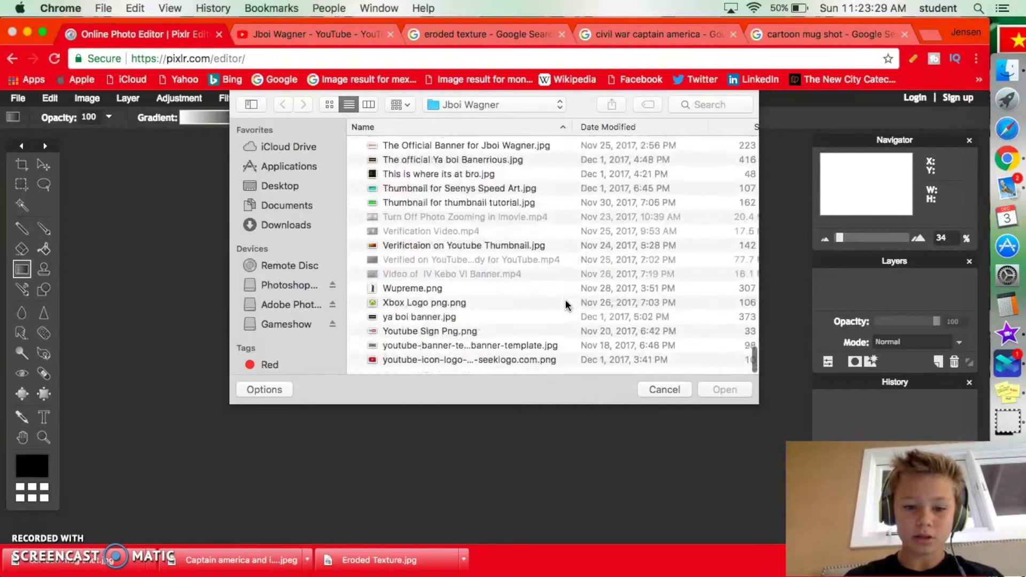
{"action": "left_click", "coordinate": [453, 344]}
{"action": "double_click", "coordinate": [442, 351]}
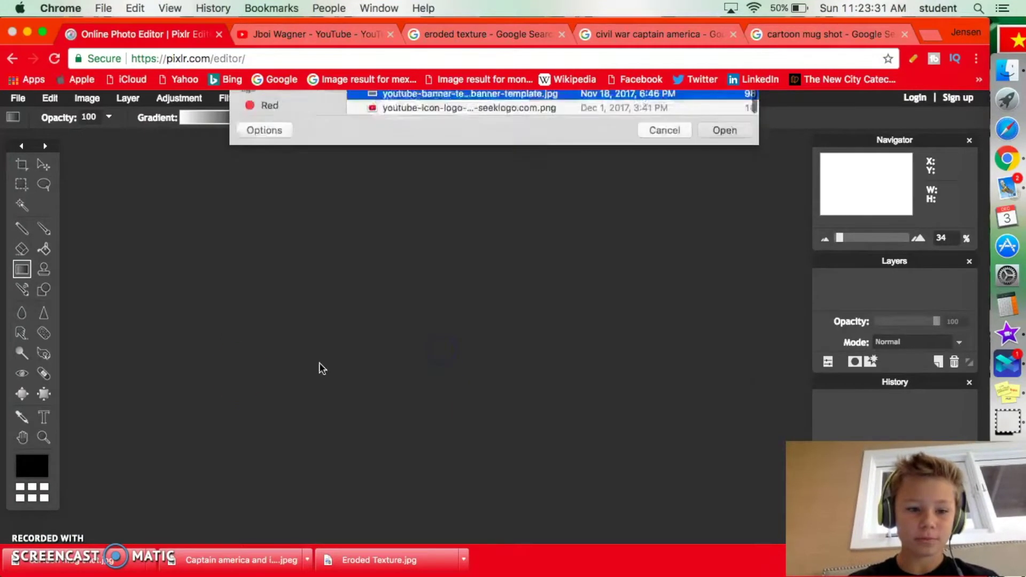
{"action": "left_click", "coordinate": [41, 293]}
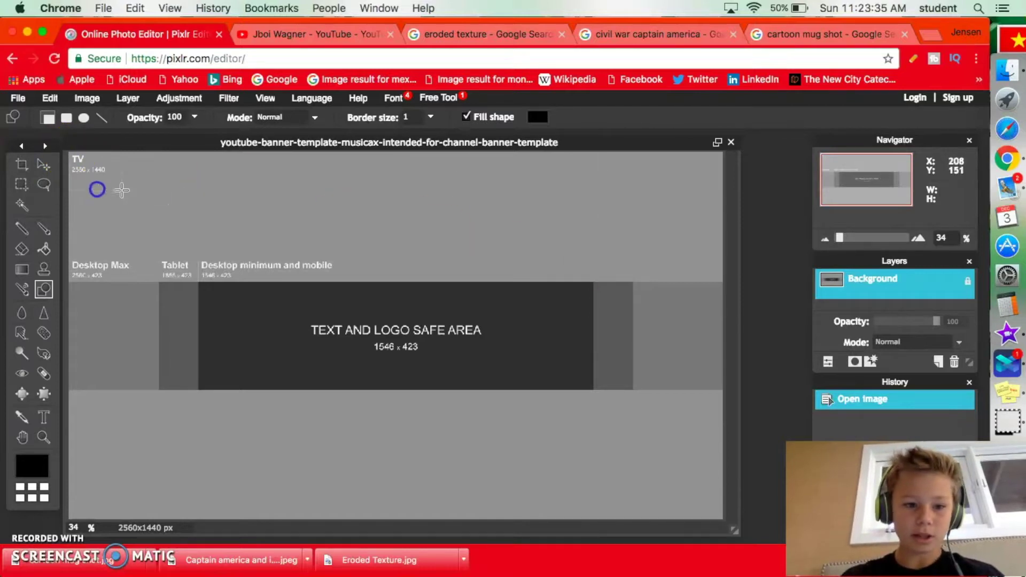
Undo the stray rectangle and add a new empty layer.
{"action": "left_click_drag", "start_coordinate": [70, 153], "coordinate": [94, 188]}
{"action": "key", "text": "ctrl+z"}
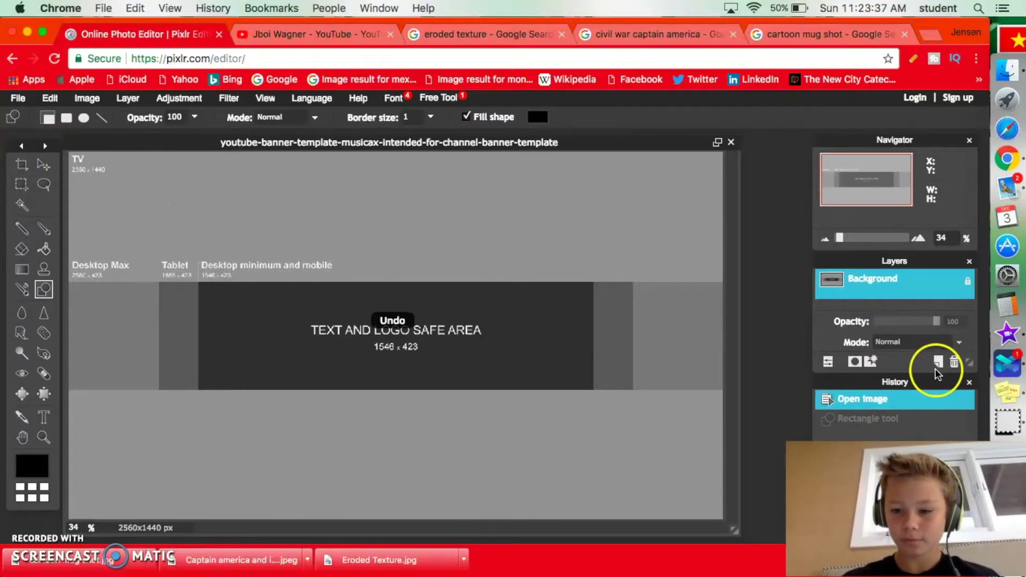
{"action": "left_click", "coordinate": [937, 362]}
{"action": "left_click", "coordinate": [827, 361]}
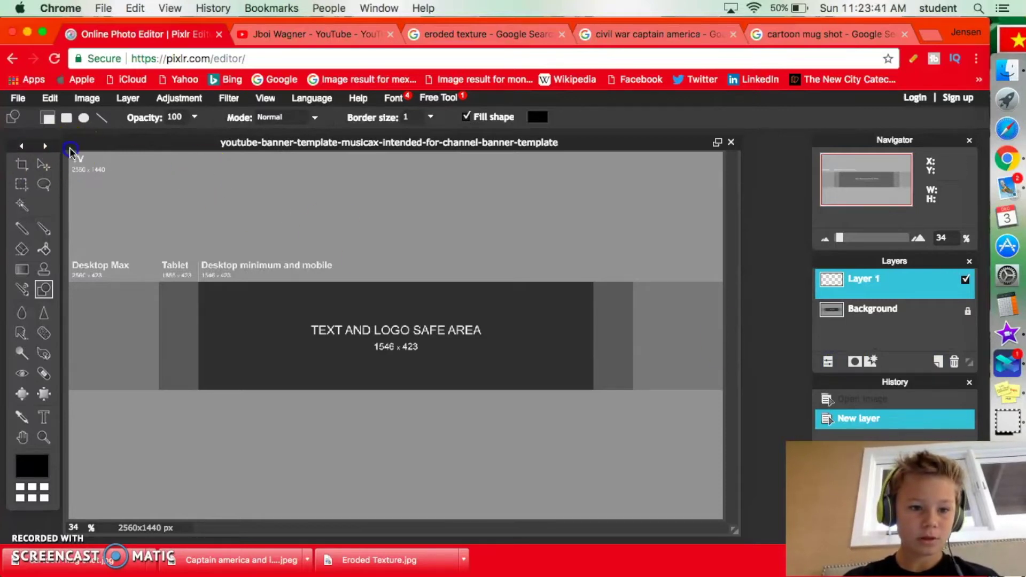
Fill the banner's top and bottom bands with solid black rectangles.
{"action": "left_click", "coordinate": [435, 211]}
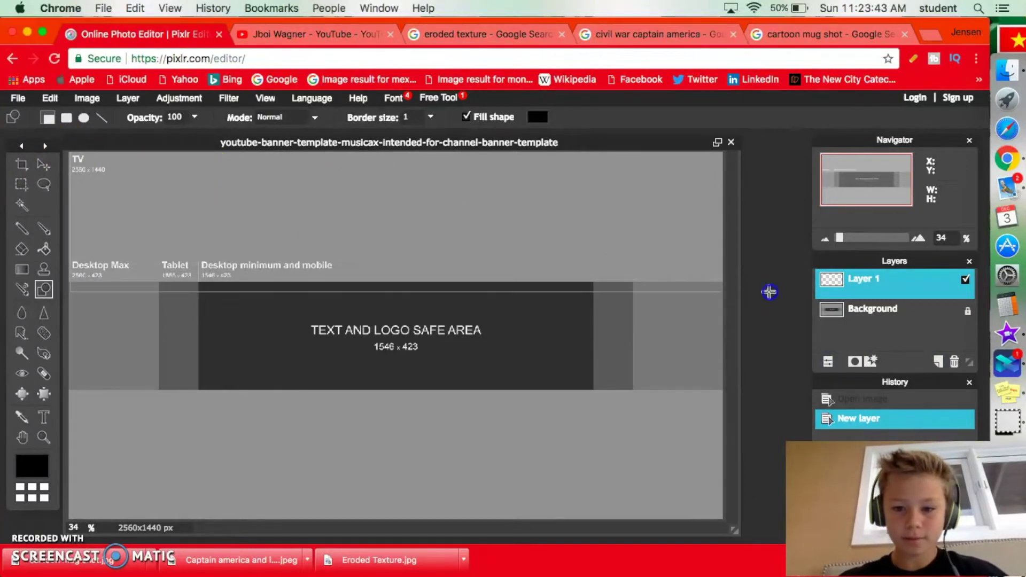
{"action": "left_click_drag", "start_coordinate": [771, 282], "coordinate": [771, 282]}
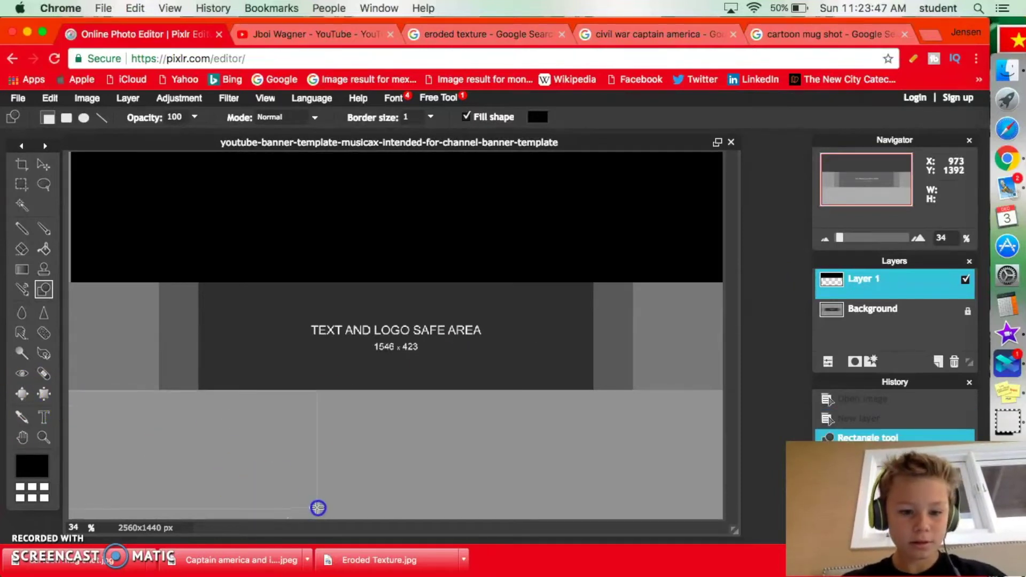
{"action": "left_click_drag", "start_coordinate": [770, 390], "coordinate": [57, 537]}
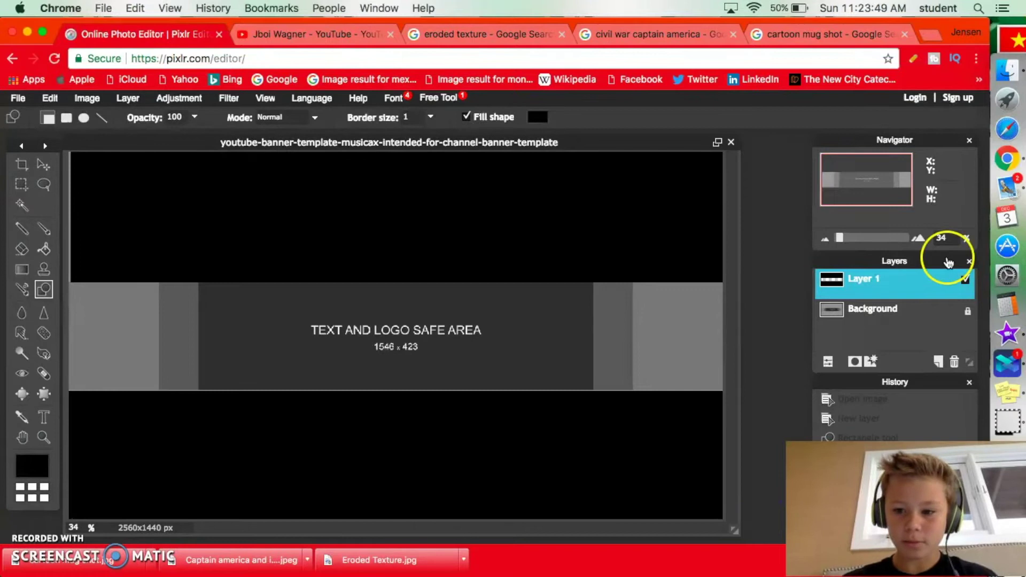
On a new layer, add bold 'Your Name' text centred across the middle strip.
{"action": "left_click", "coordinate": [937, 362]}
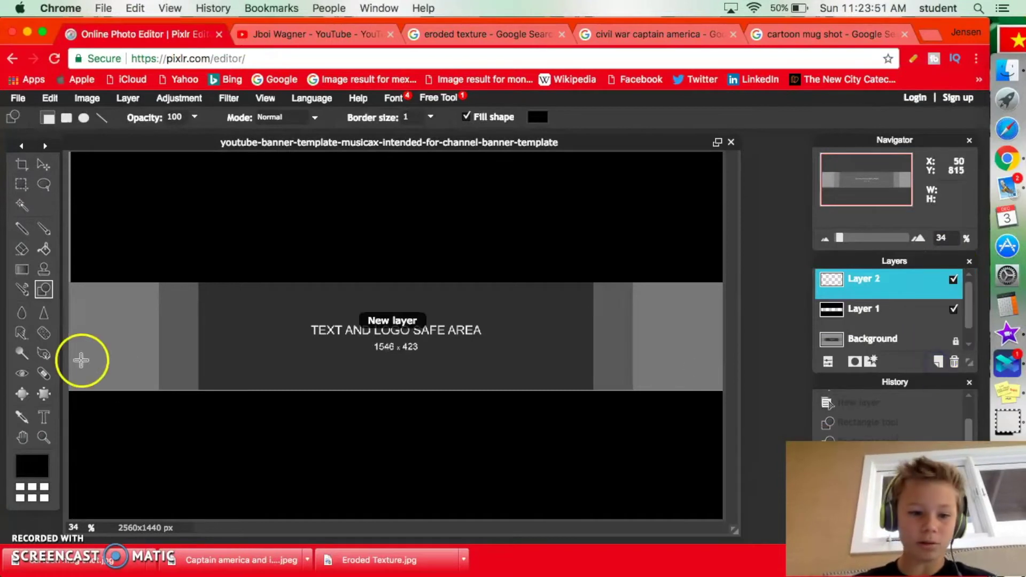
{"action": "left_click", "coordinate": [40, 418]}
{"action": "left_click", "coordinate": [360, 343]}
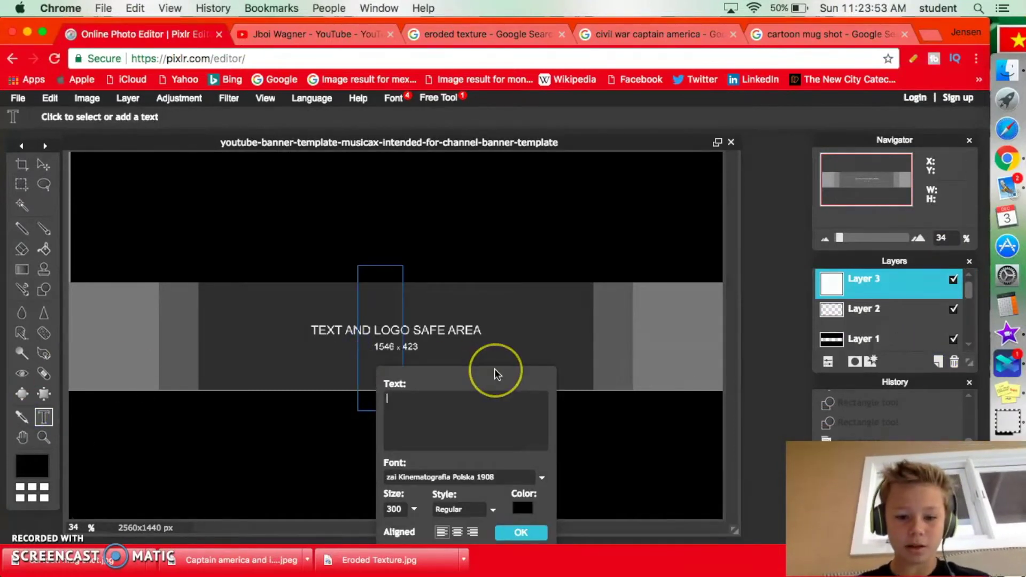
{"action": "type", "text": "You"}
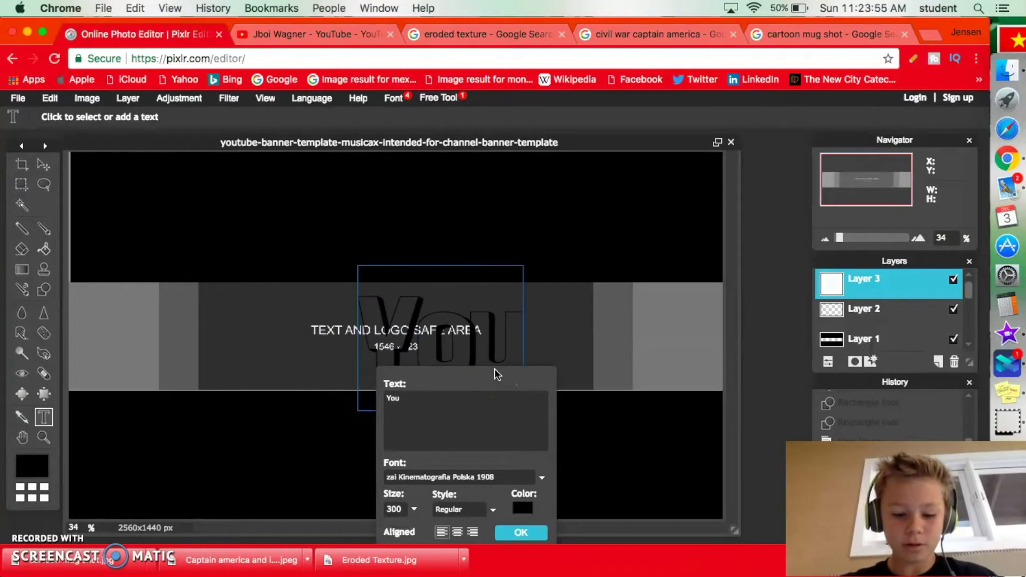
{"action": "type", "text": "r Name"}
{"action": "left_click_drag", "start_coordinate": [578, 321], "coordinate": [356, 329]}
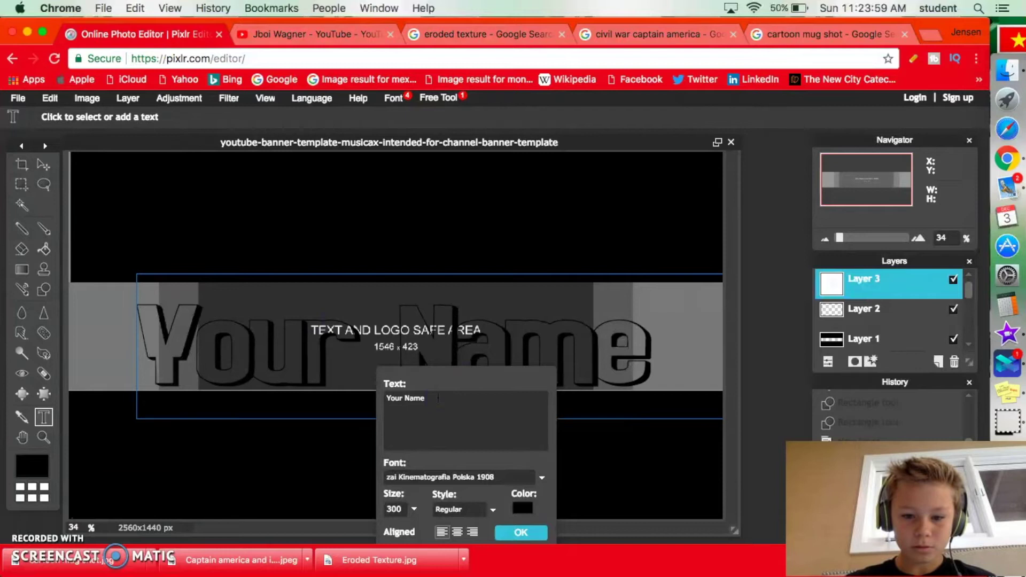
{"action": "mouse_move", "coordinate": [507, 367]}
{"action": "left_mouse_down"}
{"action": "mouse_move", "coordinate": [535, 358]}
{"action": "mouse_move", "coordinate": [523, 359]}
{"action": "left_mouse_up"}
{"action": "left_click", "coordinate": [525, 531]}
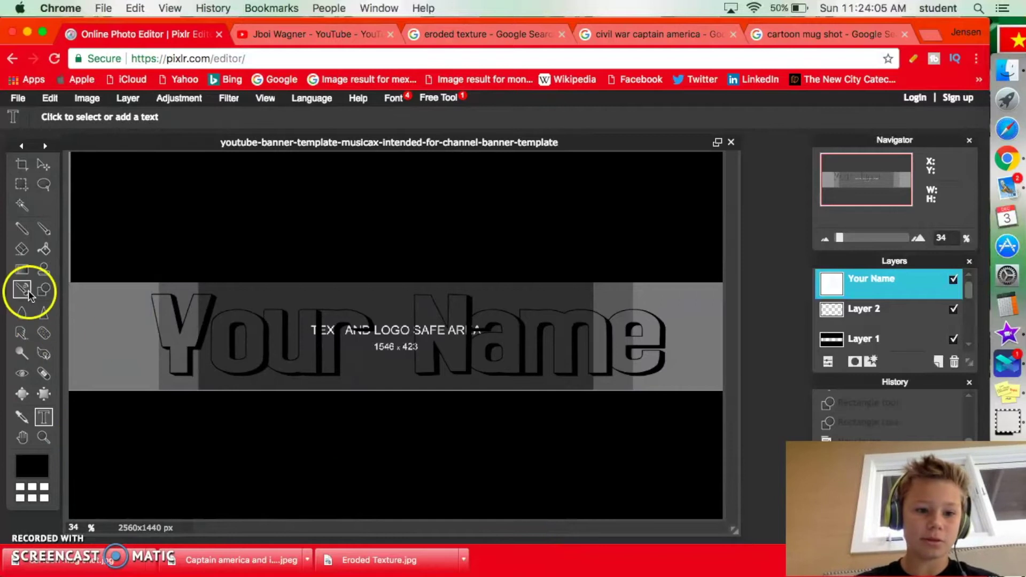
Paint a left-to-right rainbow gradient on a new layer placed below the black bands layer.
{"action": "left_click", "coordinate": [22, 270]}
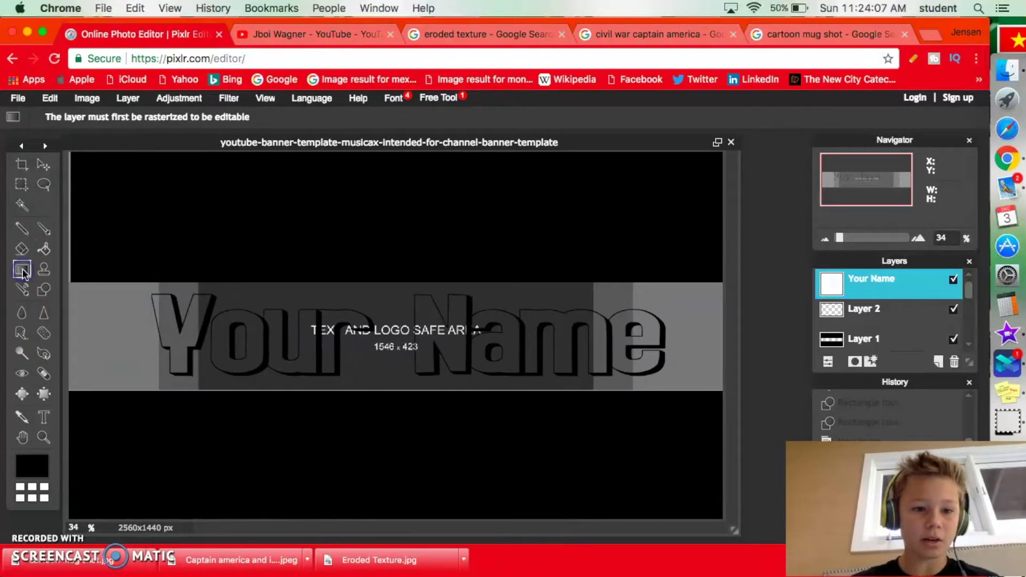
{"action": "left_click", "coordinate": [937, 362]}
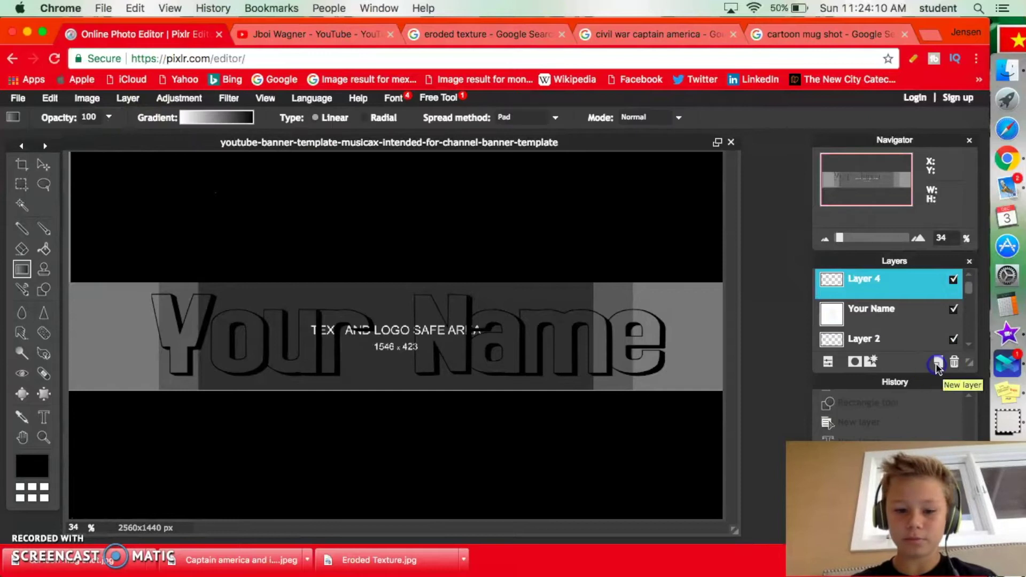
{"action": "left_click", "coordinate": [228, 117]}
{"action": "left_click", "coordinate": [289, 291]}
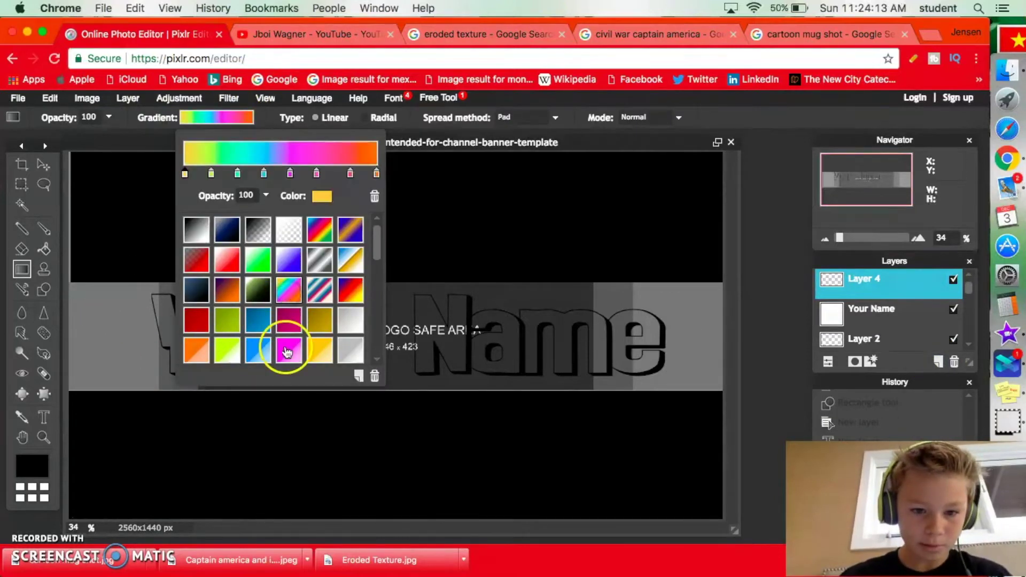
{"action": "left_click", "coordinate": [228, 117]}
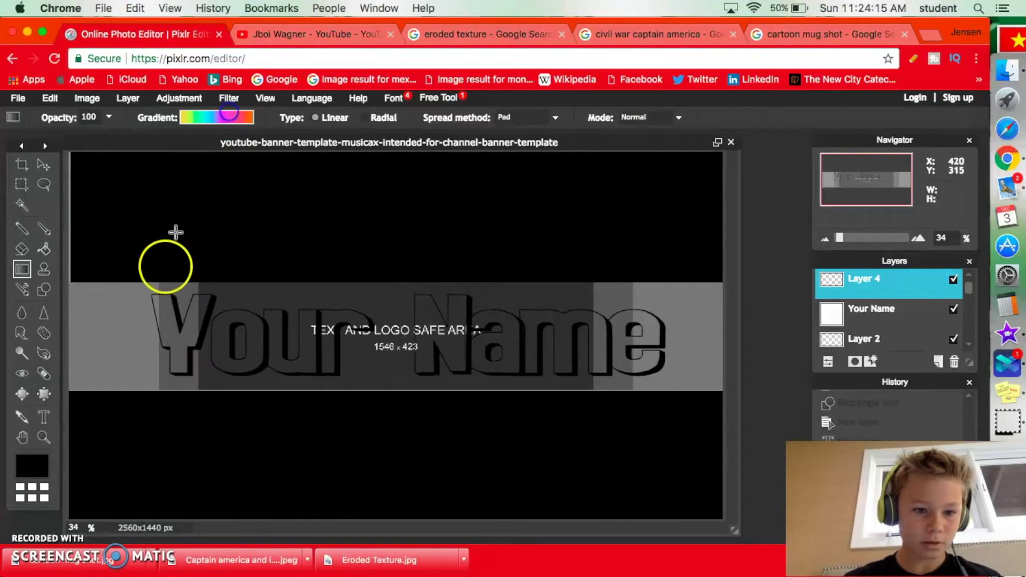
{"action": "left_click_drag", "start_coordinate": [71, 335], "coordinate": [807, 340]}
{"action": "scroll", "coordinate": [862, 345], "scroll_direction": "down", "scroll_amount": 3}
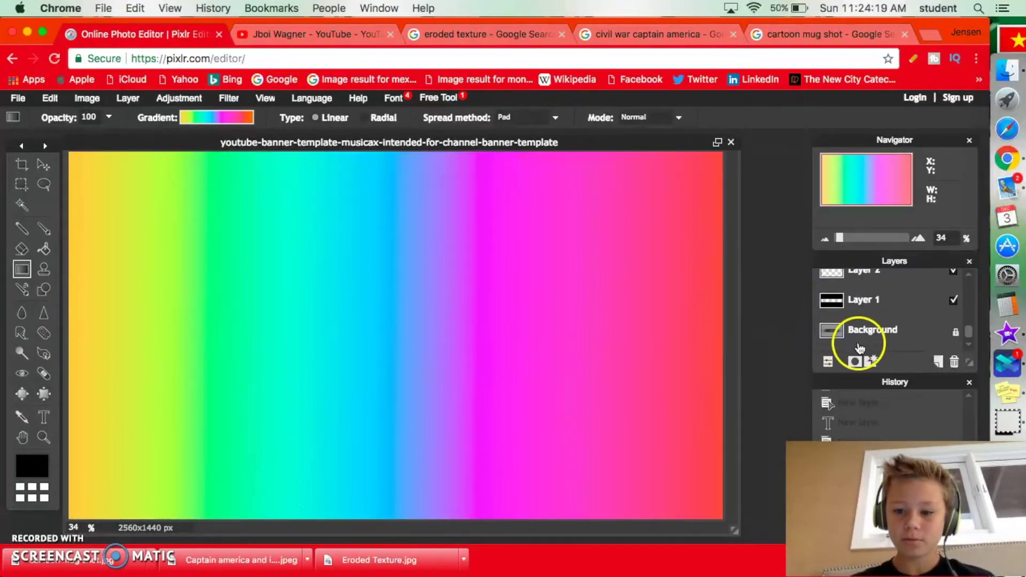
{"action": "scroll", "coordinate": [869, 333], "scroll_direction": "up", "scroll_amount": 1}
{"action": "scroll", "coordinate": [874, 305], "scroll_direction": "up", "scroll_amount": 2}
{"action": "left_click_drag", "start_coordinate": [871, 296], "coordinate": [866, 345]}
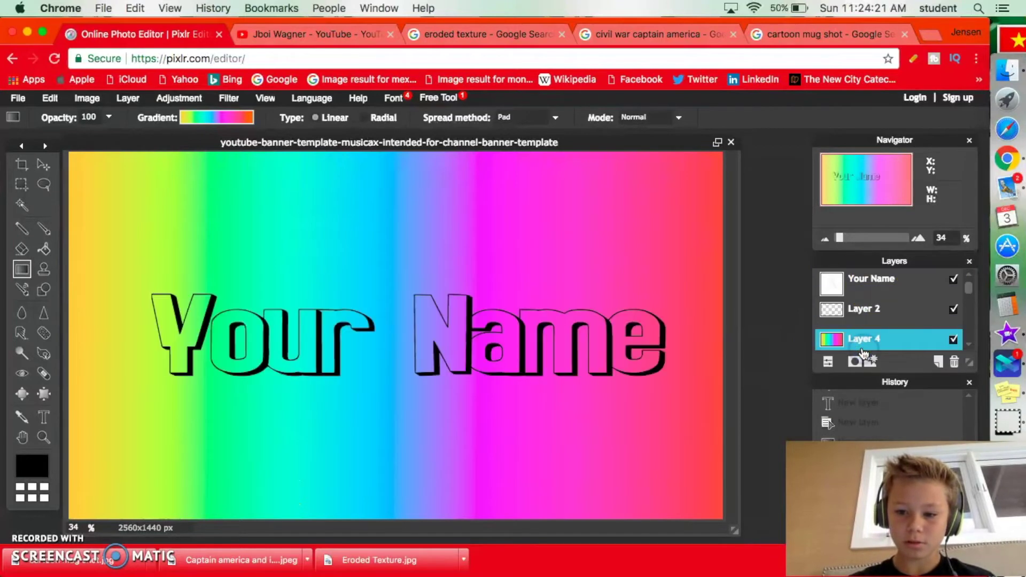
{"action": "scroll", "coordinate": [865, 338], "scroll_direction": "down", "scroll_amount": 2}
{"action": "left_click_drag", "start_coordinate": [858, 281], "coordinate": [862, 311]}
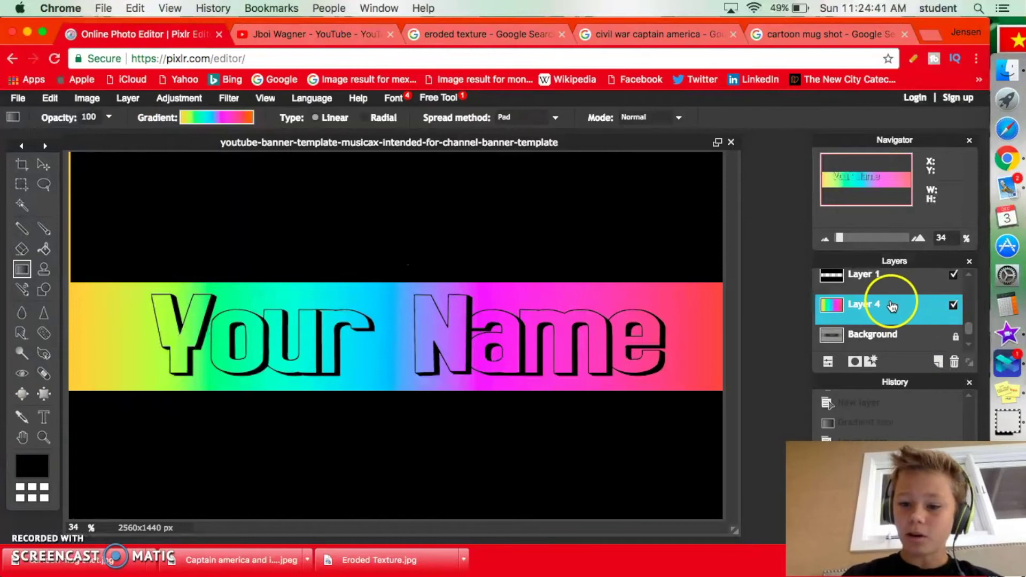
Select the rainbow layer and add Eroded Texture.jpg as a new layer above it.
{"action": "left_click_drag", "start_coordinate": [892, 310], "coordinate": [882, 307]}
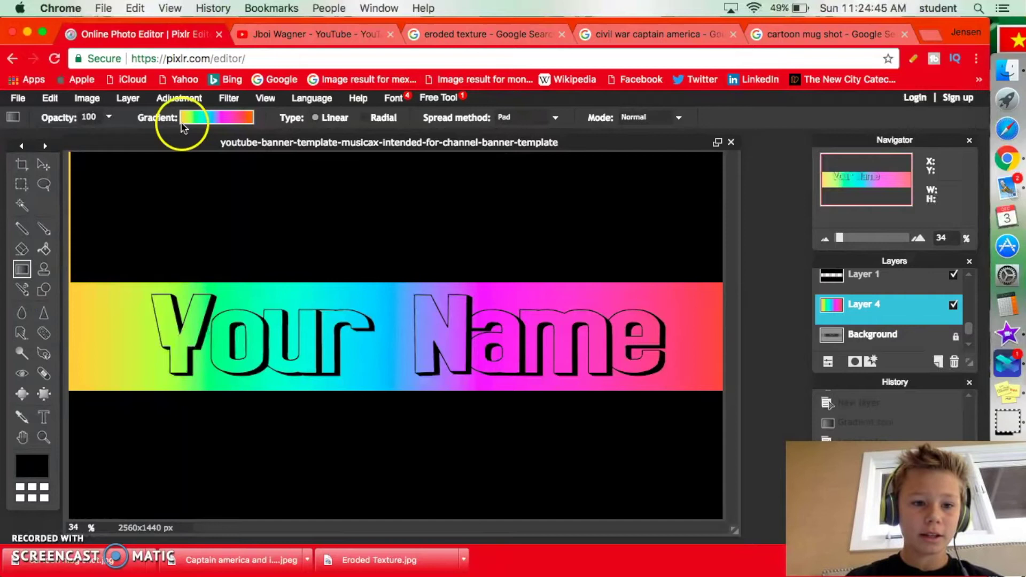
{"action": "left_click", "coordinate": [128, 96]}
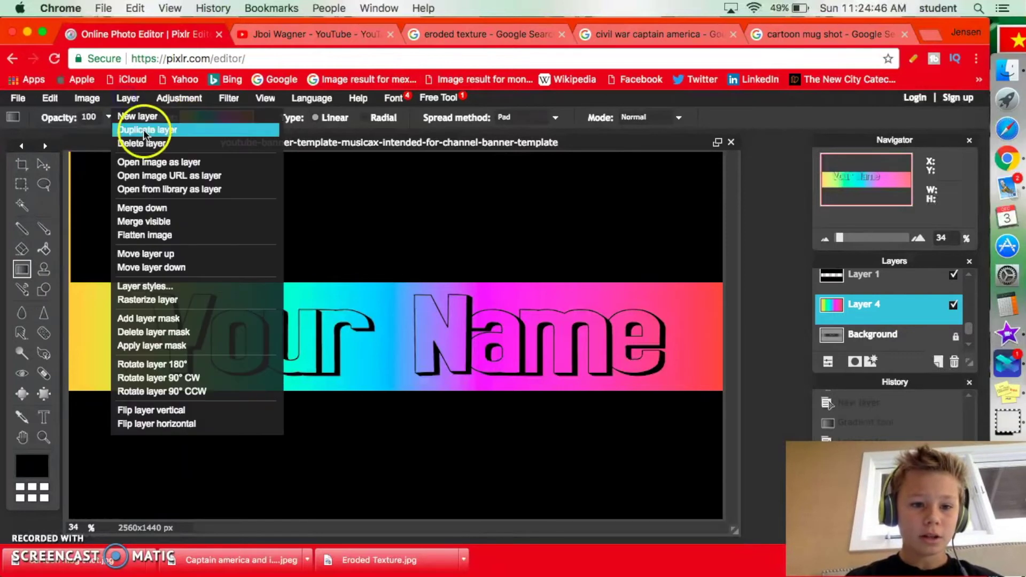
{"action": "left_click", "coordinate": [150, 163]}
{"action": "scroll", "coordinate": [477, 273], "scroll_direction": "down", "scroll_amount": 3}
{"action": "scroll", "coordinate": [481, 286], "scroll_direction": "down", "scroll_amount": 3}
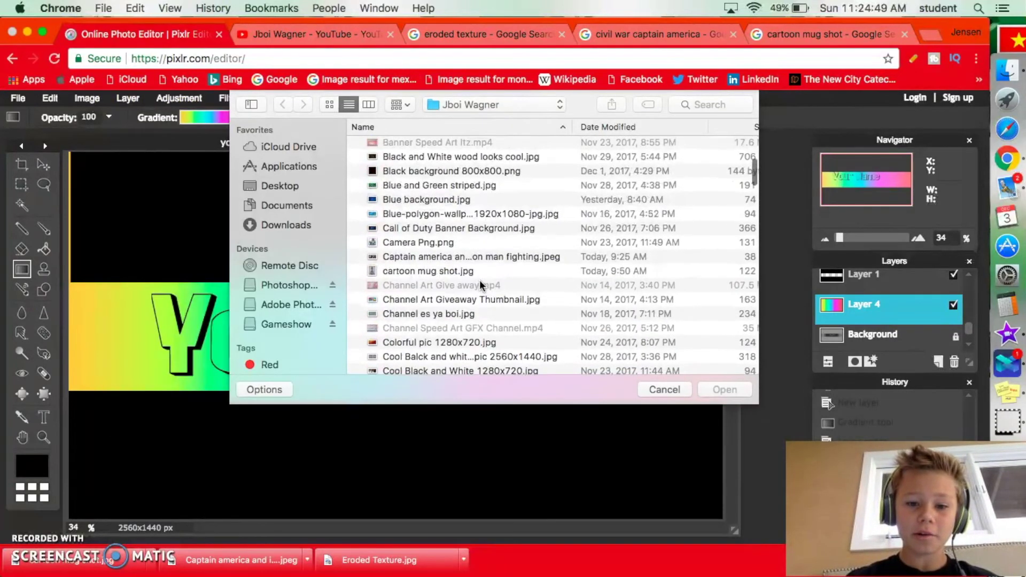
{"action": "scroll", "coordinate": [481, 287], "scroll_direction": "down", "scroll_amount": 2}
{"action": "scroll", "coordinate": [482, 286], "scroll_direction": "down", "scroll_amount": 3}
{"action": "scroll", "coordinate": [480, 285], "scroll_direction": "down", "scroll_amount": 3}
{"action": "scroll", "coordinate": [481, 287], "scroll_direction": "down", "scroll_amount": 5}
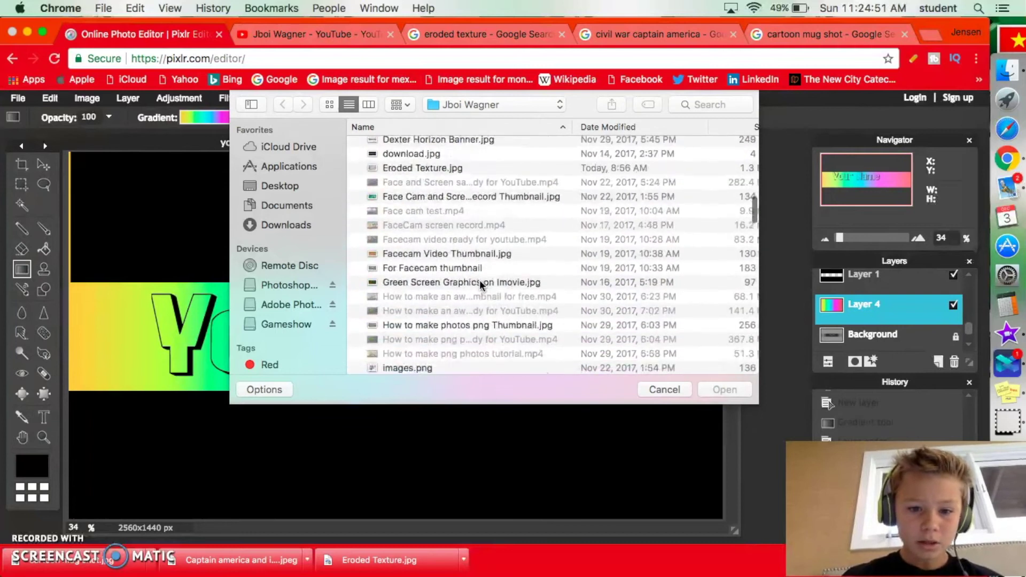
{"action": "scroll", "coordinate": [481, 286], "scroll_direction": "down", "scroll_amount": 3}
{"action": "scroll", "coordinate": [481, 287], "scroll_direction": "up", "scroll_amount": 4}
{"action": "scroll", "coordinate": [465, 272], "scroll_direction": "up", "scroll_amount": 3}
{"action": "left_click", "coordinate": [451, 264]}
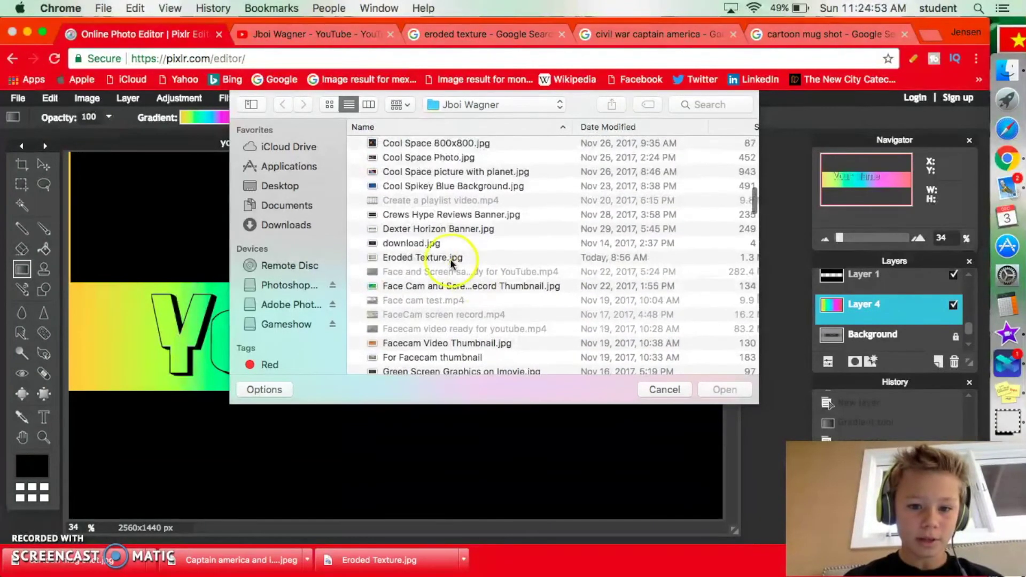
{"action": "double_click", "coordinate": [448, 265]}
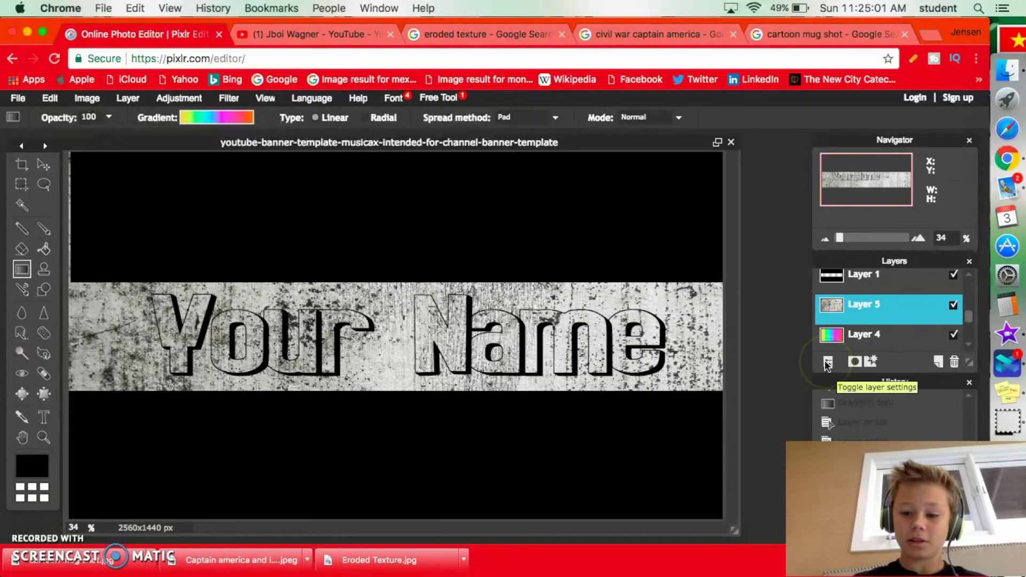
Lower the eroded texture layer's opacity to about 38%.
{"action": "left_click", "coordinate": [829, 363]}
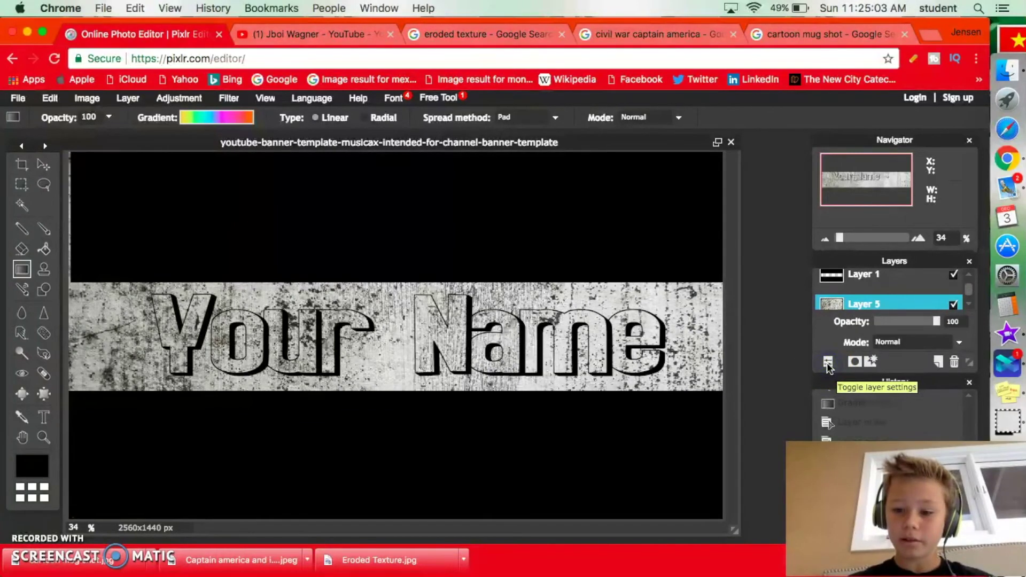
{"action": "left_click", "coordinate": [829, 363]}
{"action": "left_click", "coordinate": [943, 321]}
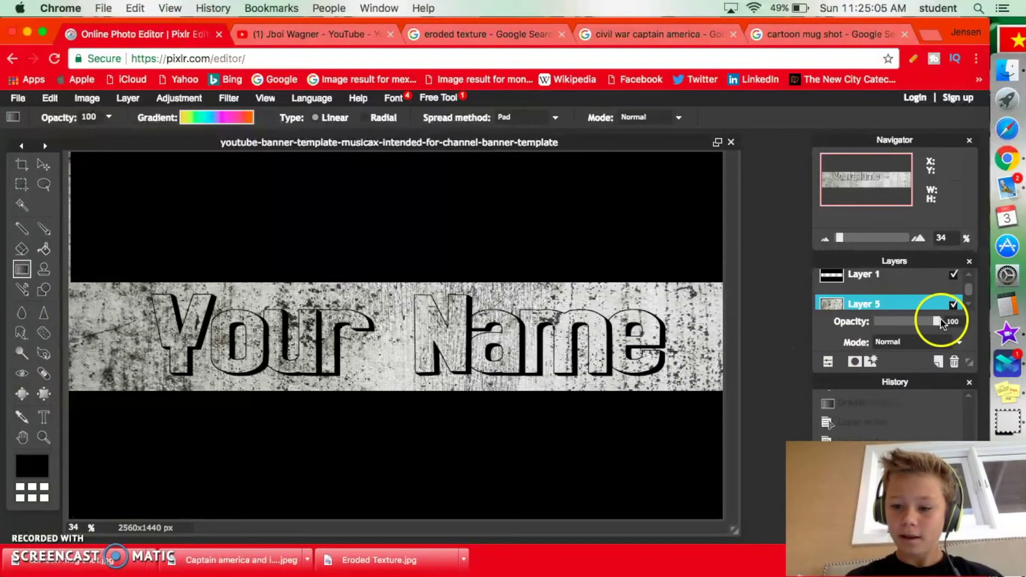
{"action": "left_click_drag", "start_coordinate": [935, 324], "coordinate": [908, 330]}
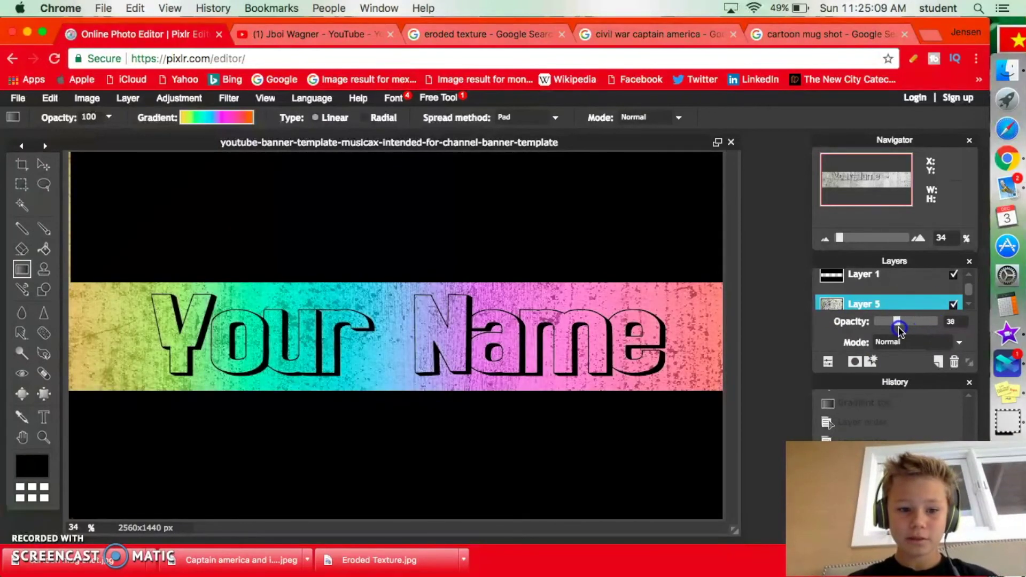